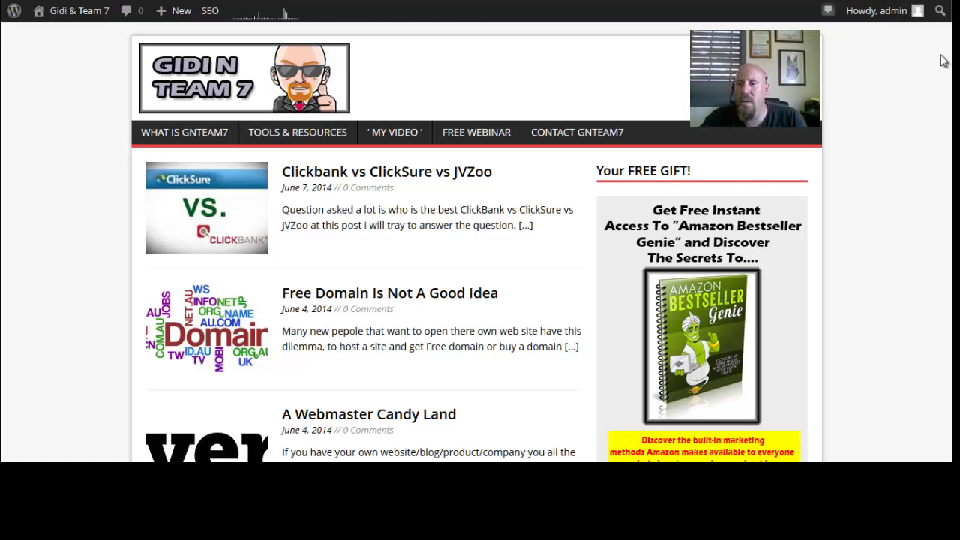
# Scroll the public Help Desk Support page to review help search, ticket options and knowledgebase articles.
pyautogui.scroll(-3, 714, 173)
pyautogui.scroll(-2, 714, 174)
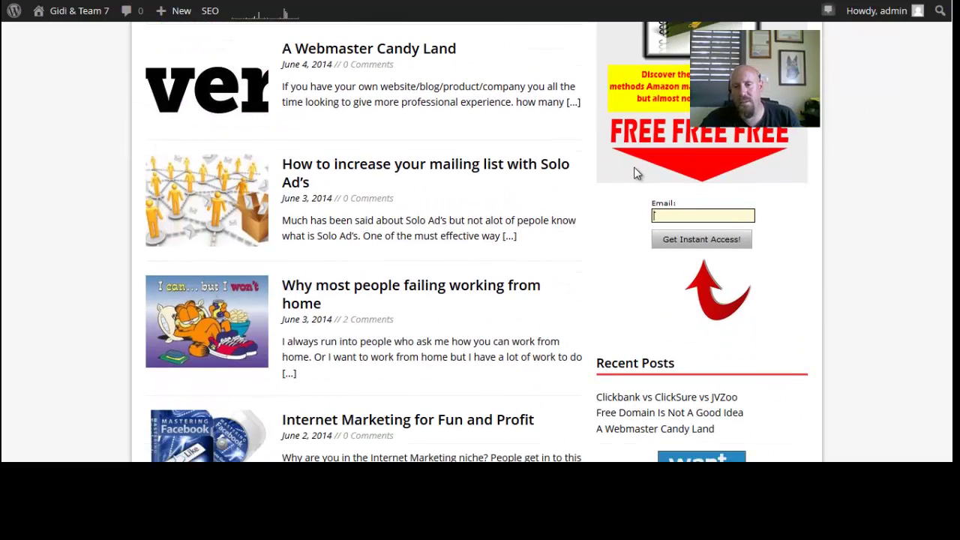
pyautogui.scroll(2, 714, 174)
pyautogui.scroll(3, 713, 174)
pyautogui.scroll(-4, 486, 229)
pyautogui.scroll(-4, 486, 228)
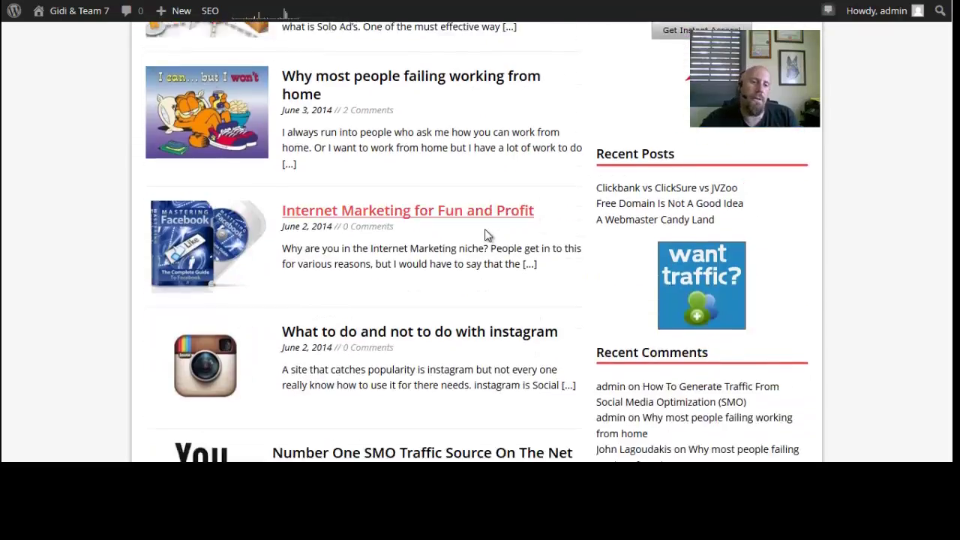
pyautogui.scroll(-3, 486, 233)
pyautogui.scroll(-4, 486, 238)
pyautogui.scroll(5, 486, 238)
pyautogui.scroll(6, 485, 238)
pyautogui.scroll(3, 484, 240)
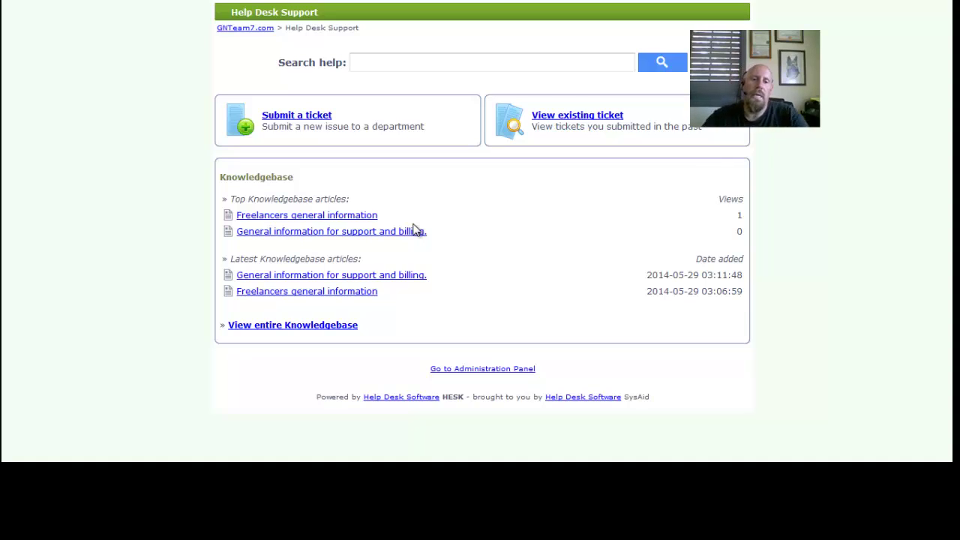
pyautogui.moveTo(301, 177); pyautogui.dragTo(218, 184)
pyautogui.click(254, 194)
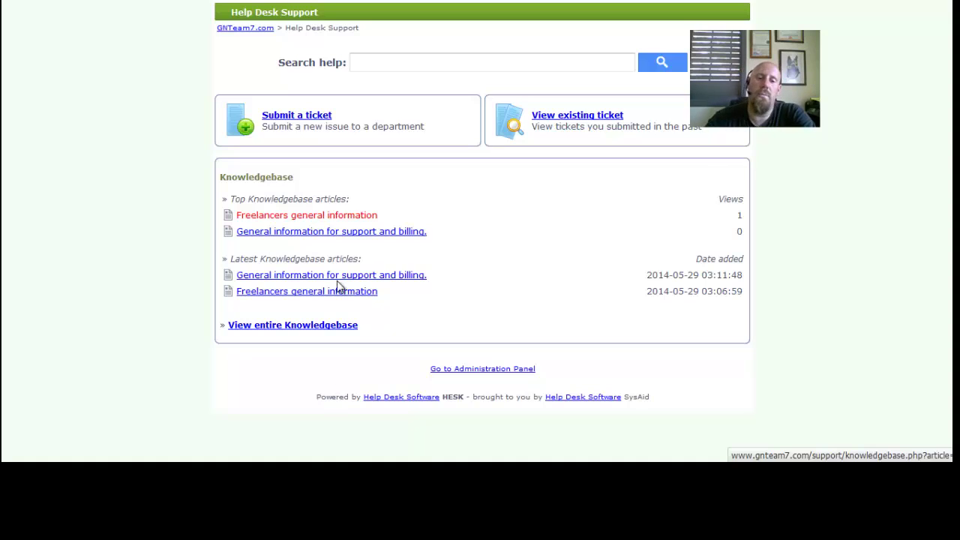
pyautogui.click(300, 125)
pyautogui.click(360, 79)
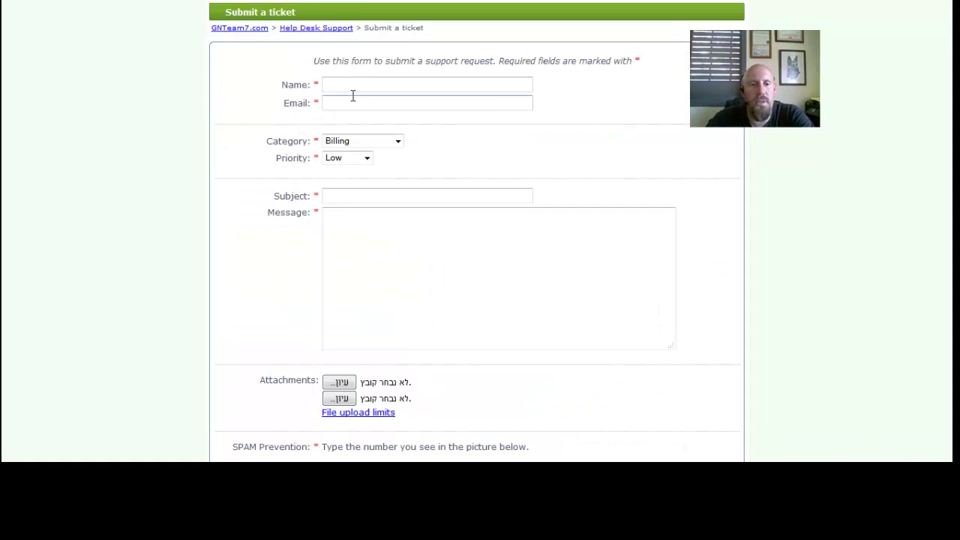
pyautogui.click(379, 143)
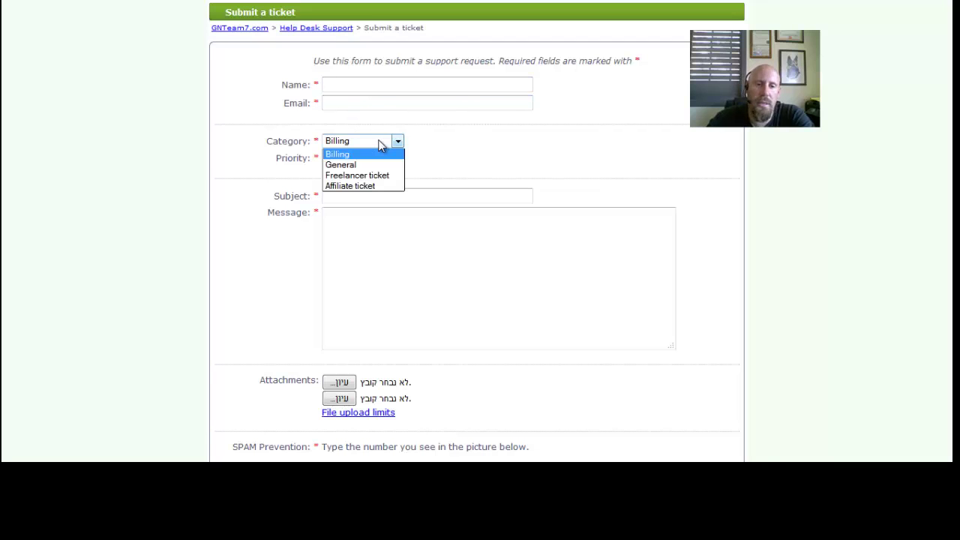
pyautogui.click(379, 145)
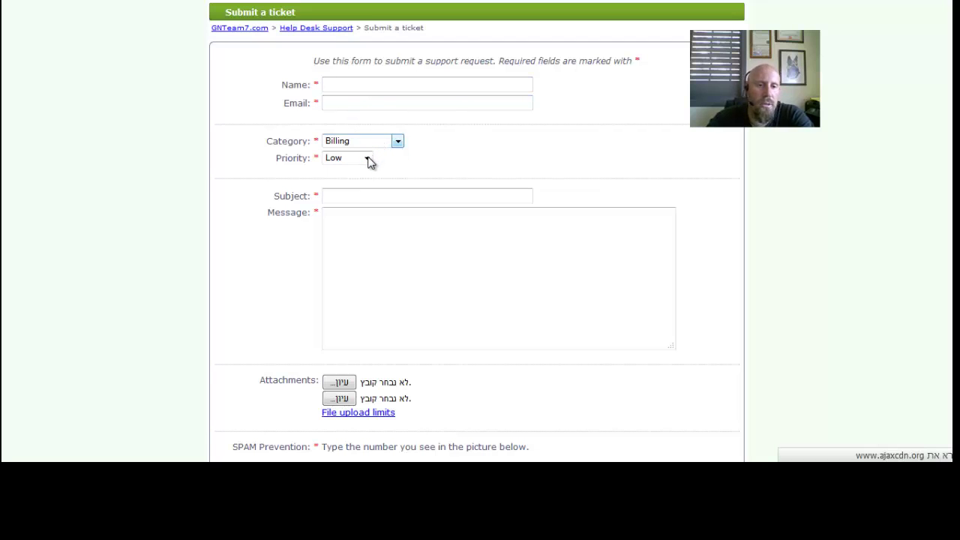
pyautogui.click(366, 160)
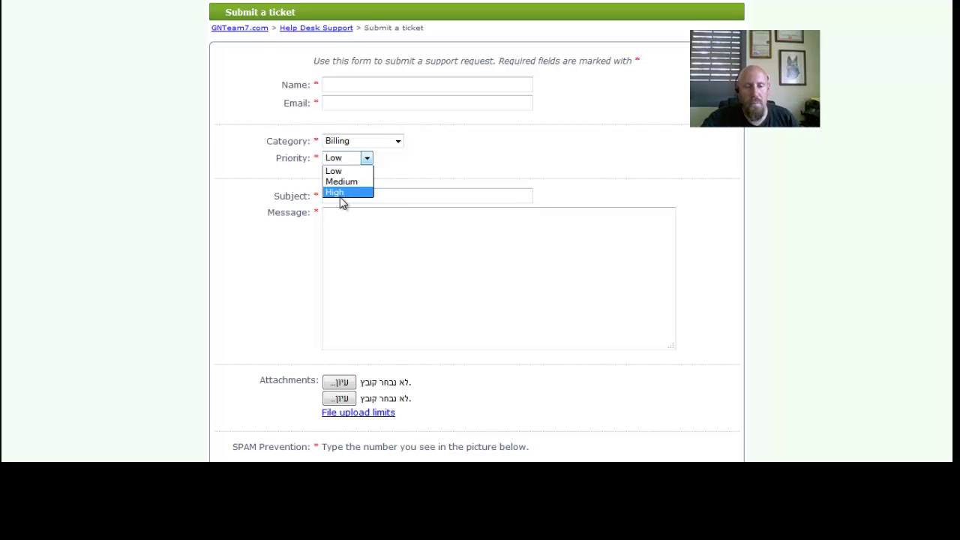
pyautogui.click(345, 172)
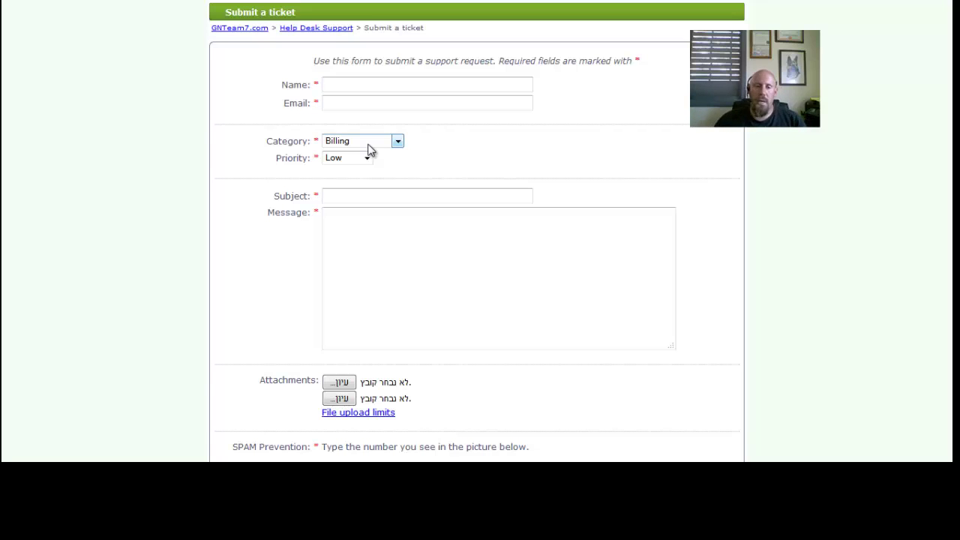
pyautogui.click(363, 194)
pyautogui.click(353, 270)
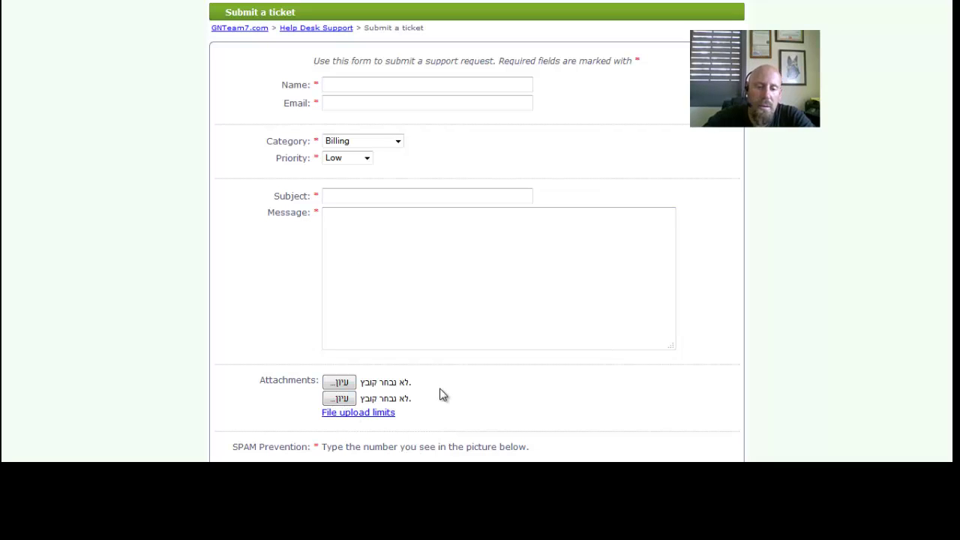
pyautogui.scroll(-1, 440, 393)
pyautogui.scroll(-3, 441, 393)
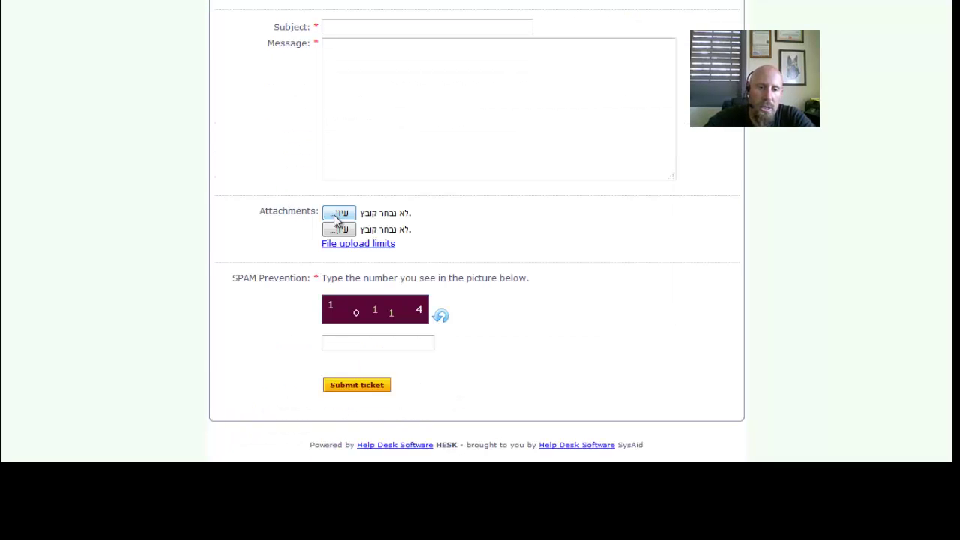
pyautogui.click(355, 345)
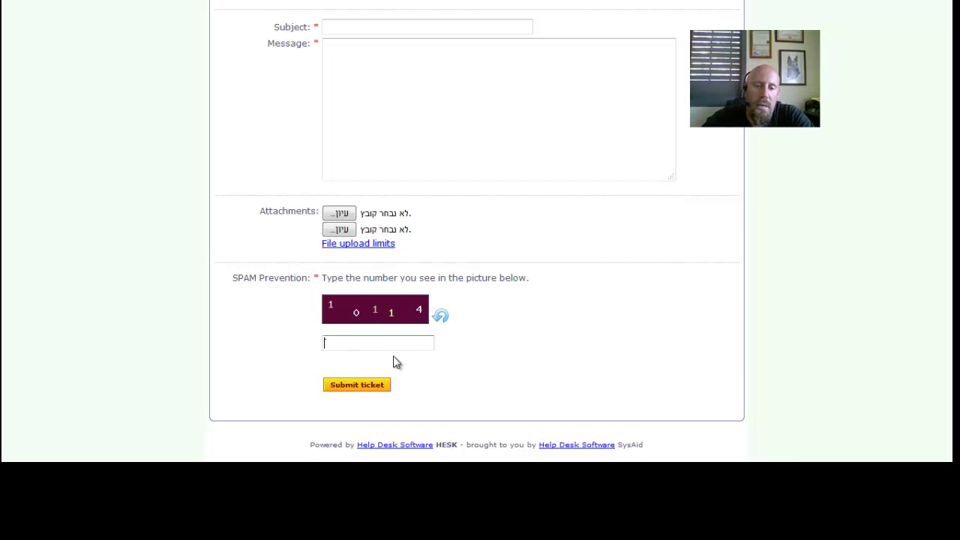
pyautogui.scroll(3, 417, 364)
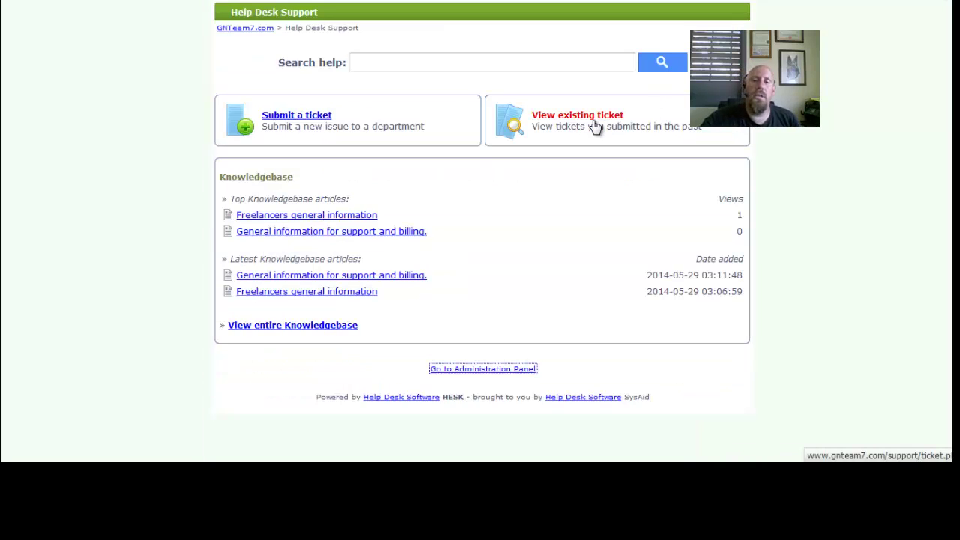
# Open View existing ticket and focus the empty Ticket tracking ID field.
pyautogui.click(585, 123)
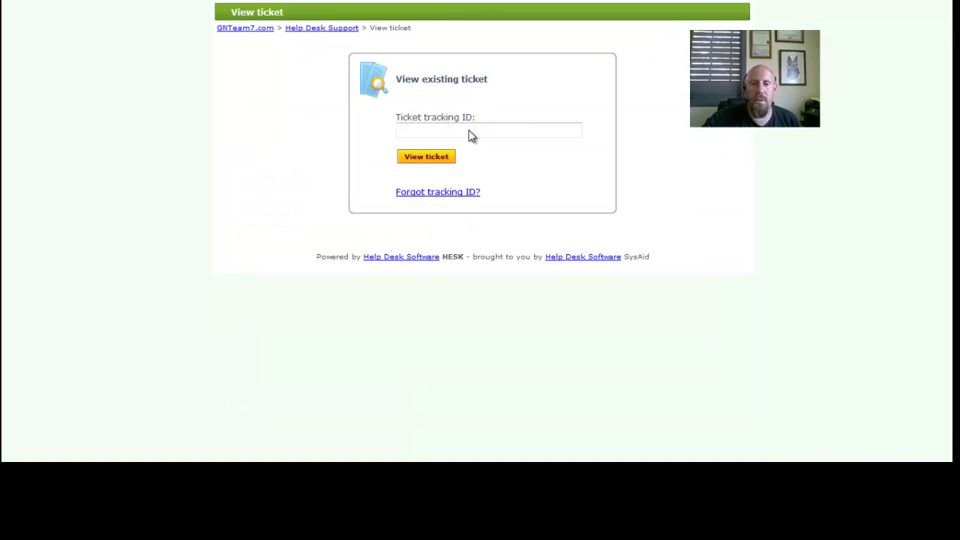
pyautogui.click(470, 130)
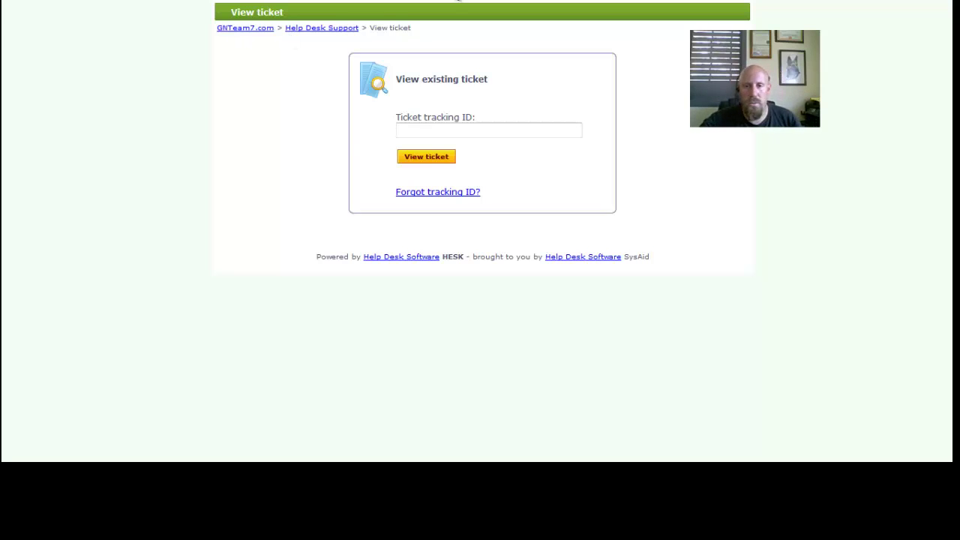
# Go back to the help desk main page.
pyautogui.hotkey('alt', 'Left')
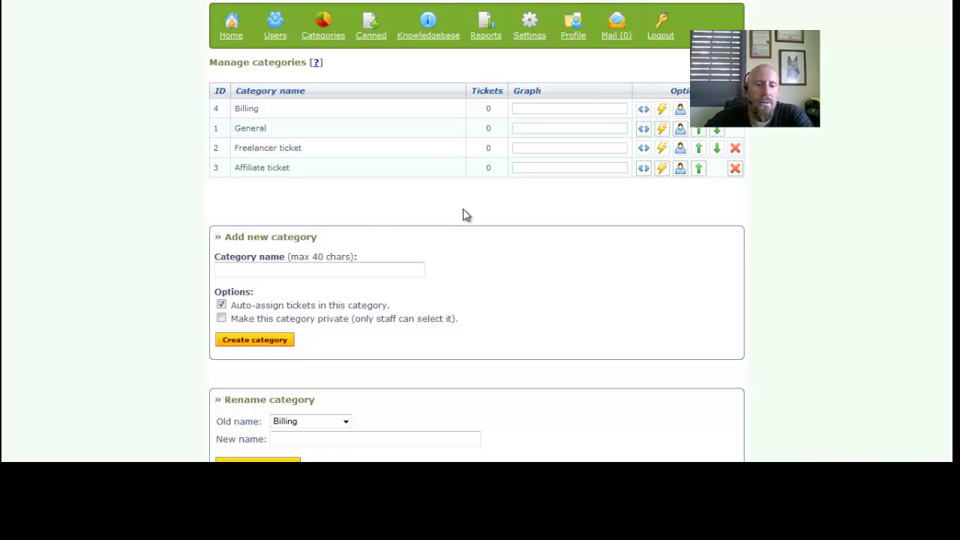
# Scroll the categories list briefly, then switch to the Manage Knowledgebase page.
pyautogui.scroll(-1, 164, 251)
pyautogui.scroll(-2, 162, 253)
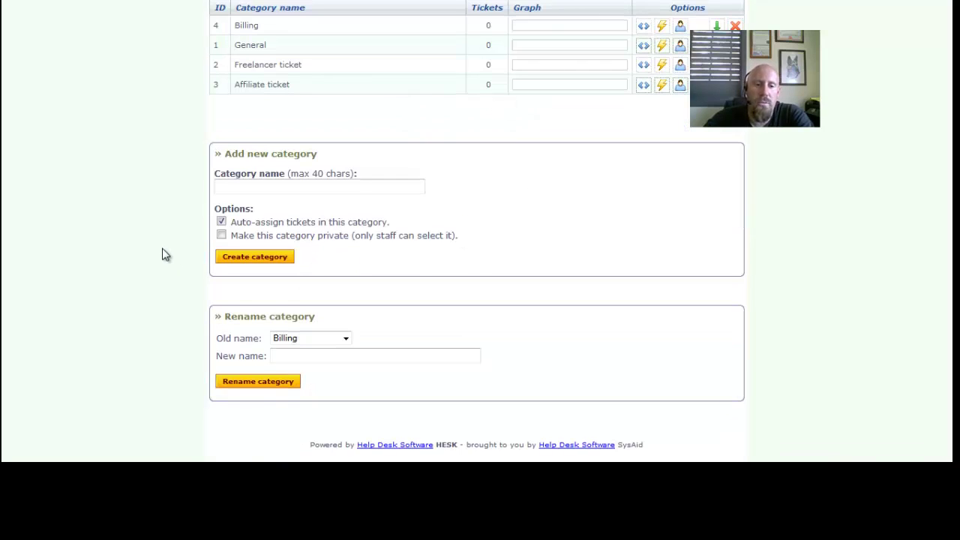
pyautogui.scroll(2, 162, 253)
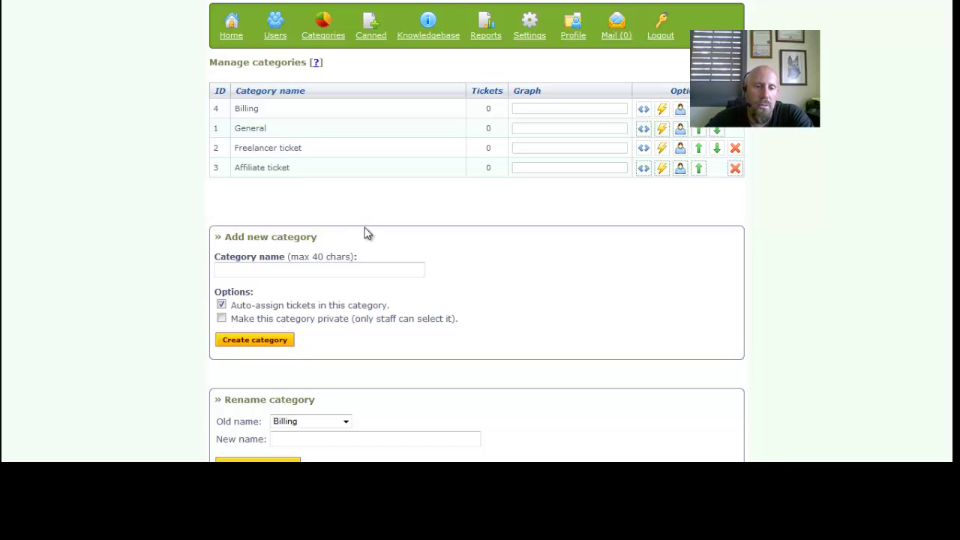
pyautogui.scroll(-2, 364, 231)
pyautogui.scroll(2, 364, 231)
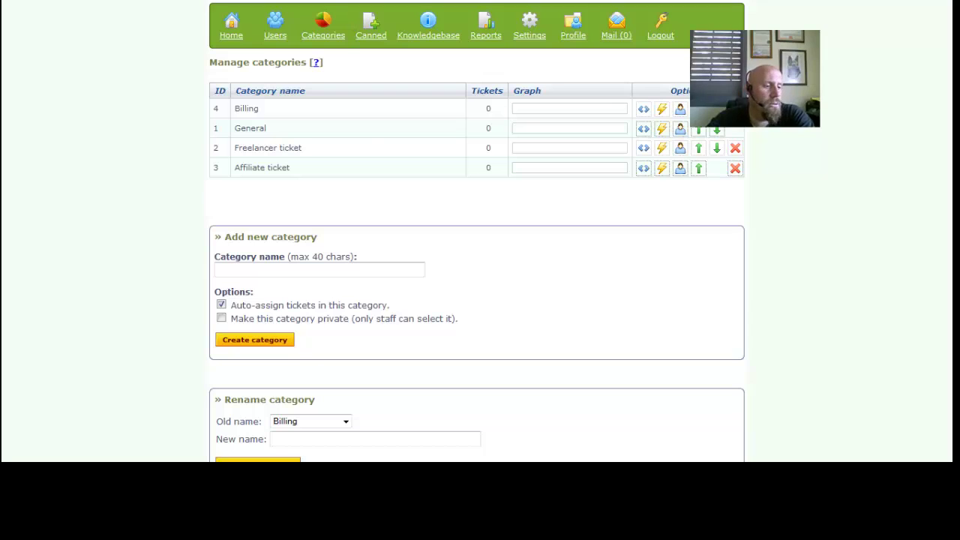
pyautogui.click(429, 22)
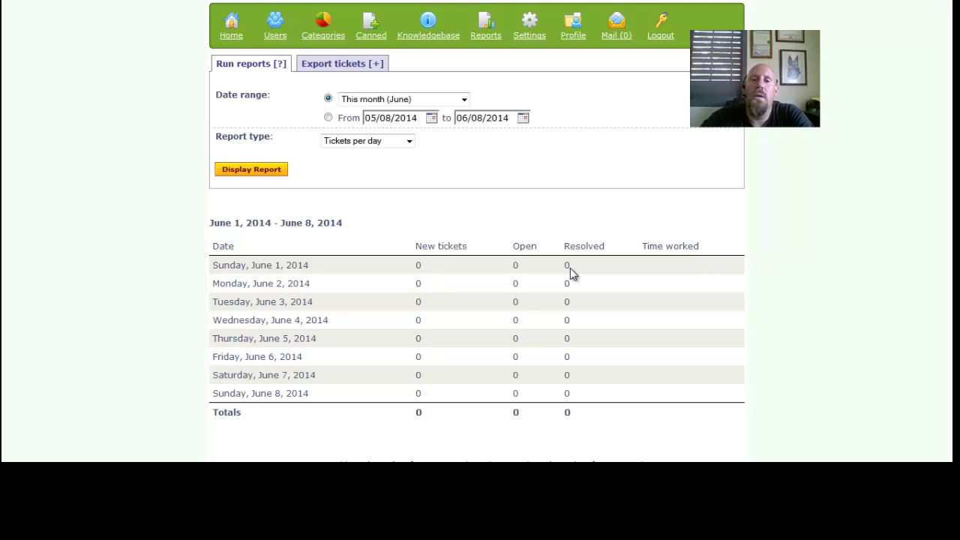
# Dismiss a stray browser context menu over the June tickets-per-day report.
pyautogui.rightClick(570, 268)
pyautogui.click(537, 43)
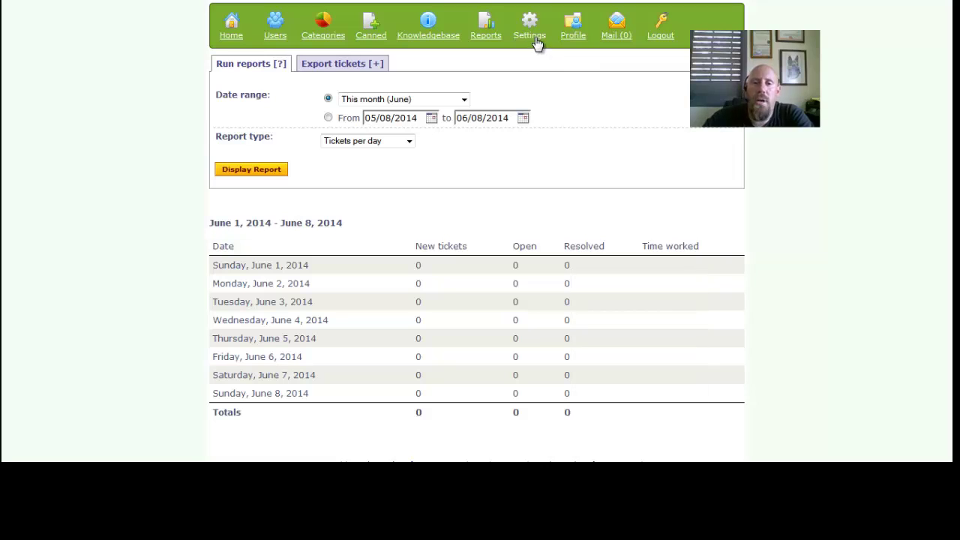
# Open Settings and scroll through the Help Desk tab options.
pyautogui.click(537, 43)
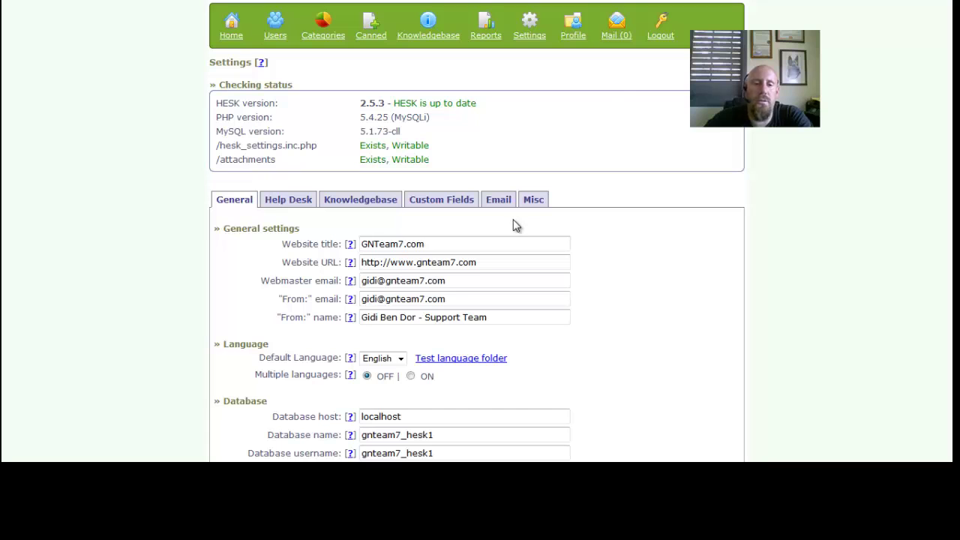
pyautogui.scroll(-3, 592, 228)
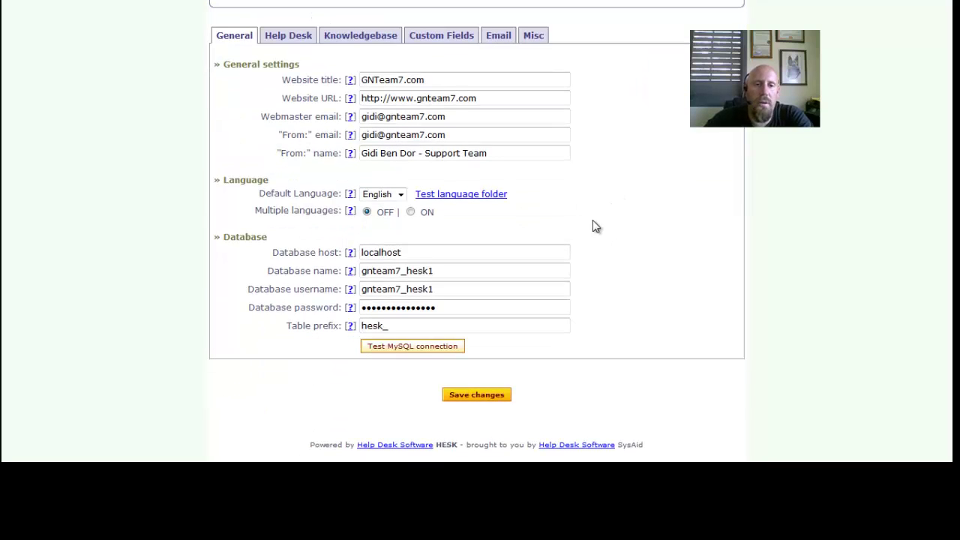
pyautogui.scroll(2, 515, 202)
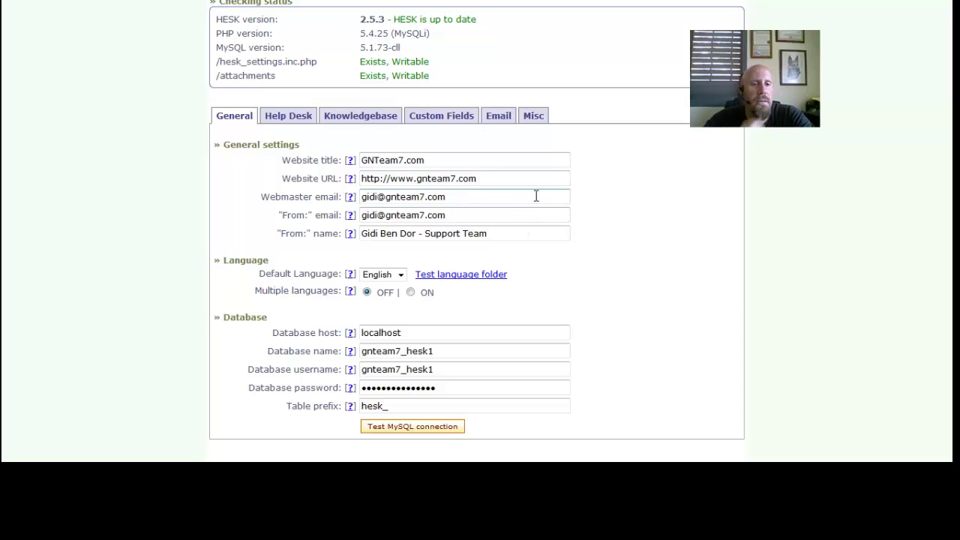
pyautogui.click(303, 124)
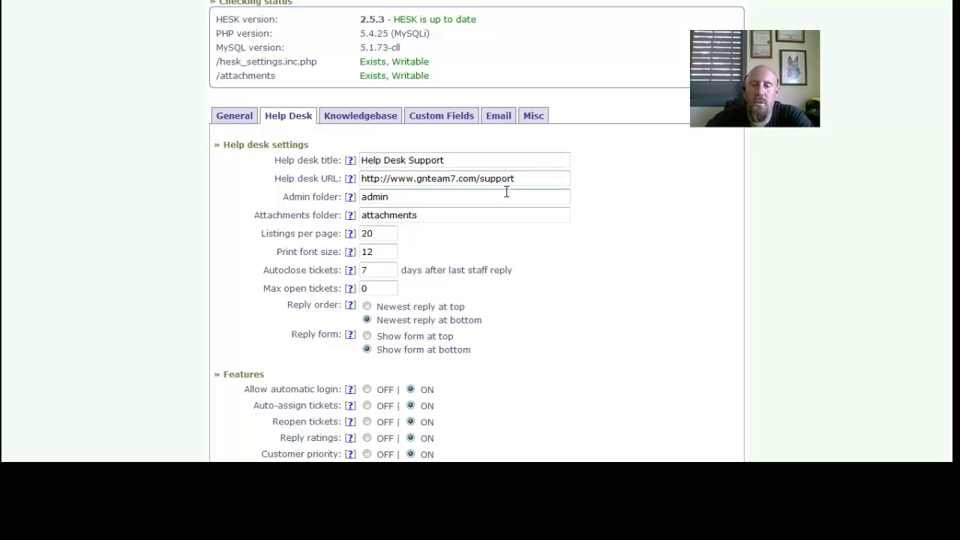
pyautogui.scroll(-2, 506, 192)
pyautogui.scroll(-2, 506, 192)
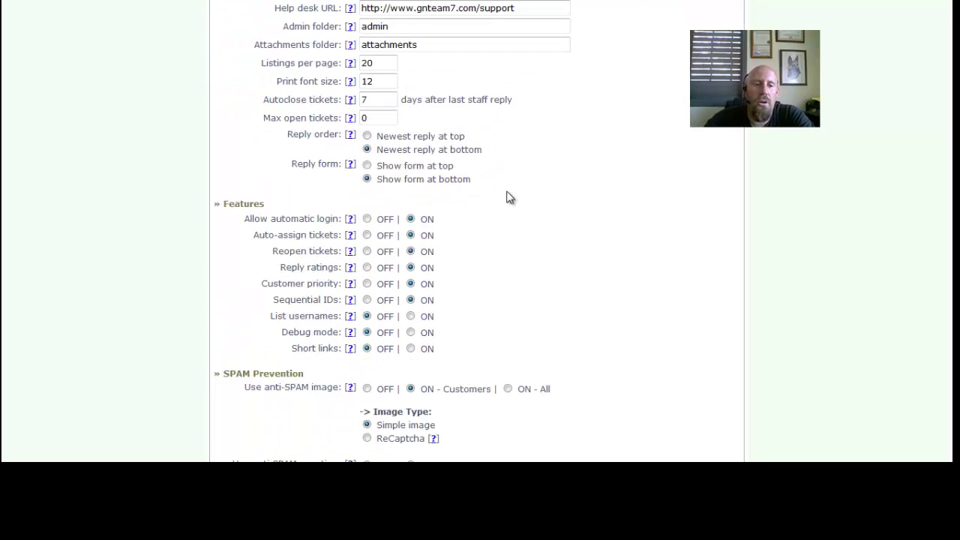
pyautogui.scroll(-4, 507, 196)
pyautogui.scroll(-3, 508, 197)
pyautogui.scroll(10, 508, 196)
pyautogui.scroll(3, 507, 196)
# View Knowledgebase settings: knowledgebase enabled, Large Box search, 10 max results.
pyautogui.click(386, 208)
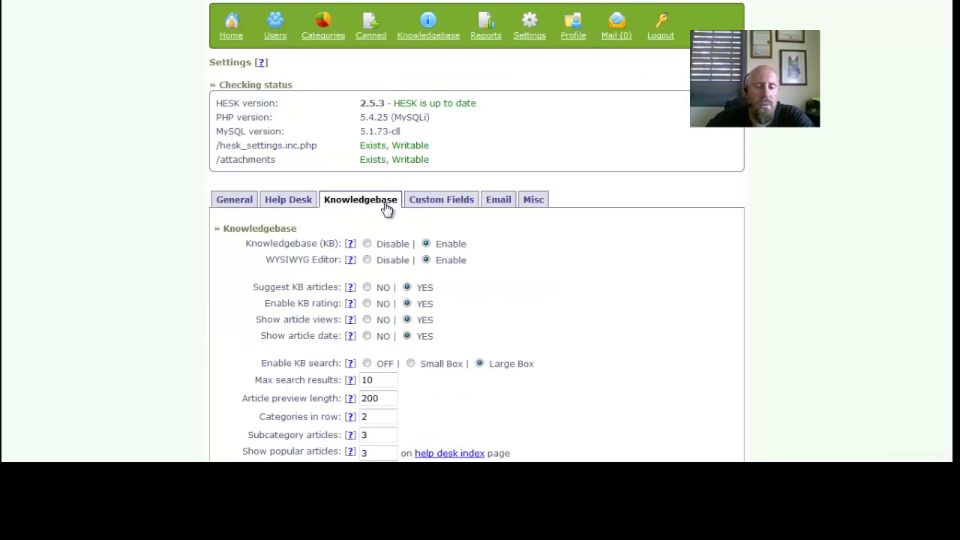
pyautogui.scroll(-2, 386, 209)
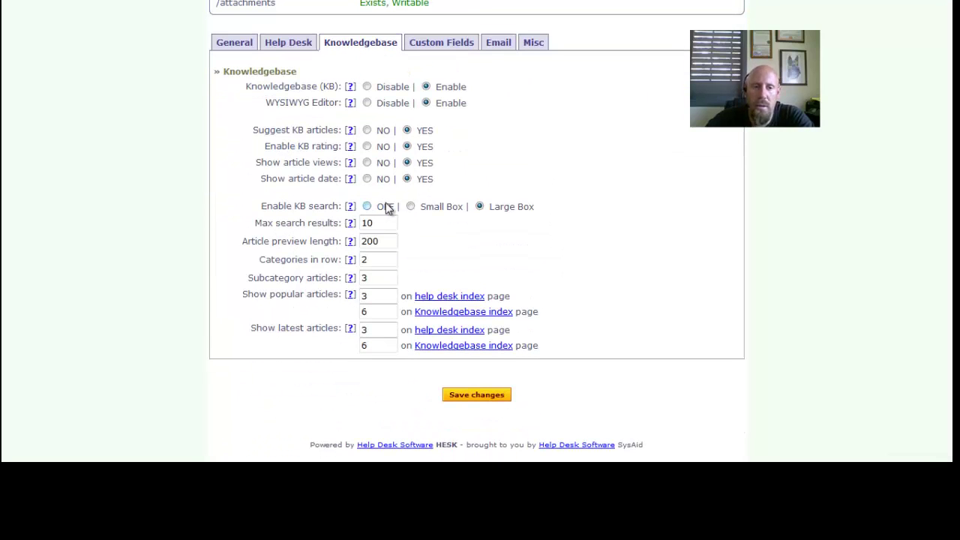
pyautogui.scroll(2, 386, 208)
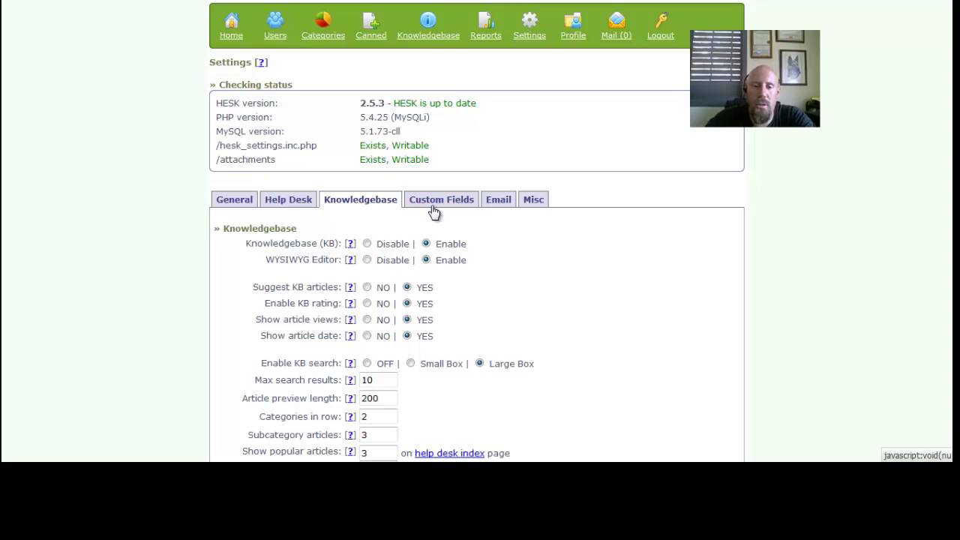
# Show Email settings, highlight SMTP host mail.gnteam7.com (port 25), and move to Profile.
pyautogui.click(507, 212)
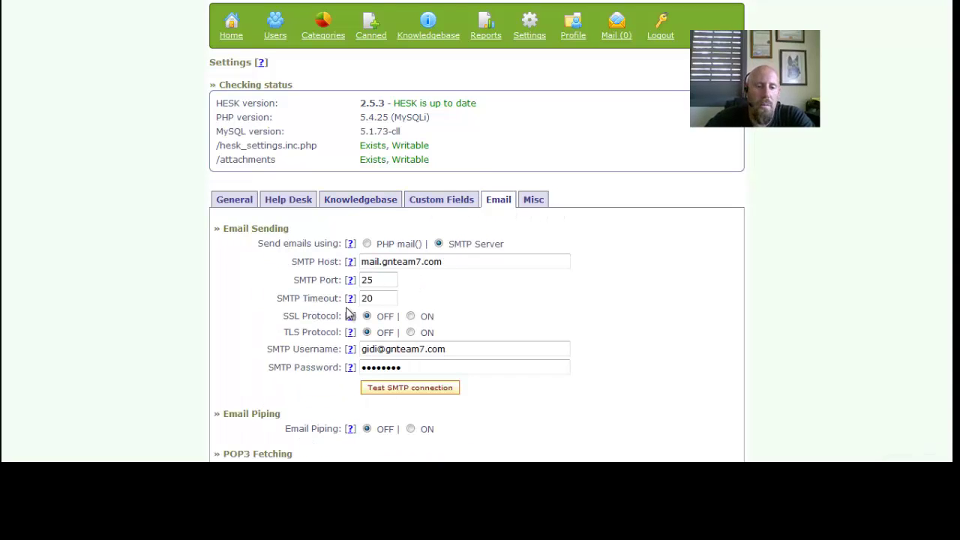
pyautogui.scroll(-2, 347, 312)
pyautogui.scroll(2, 413, 278)
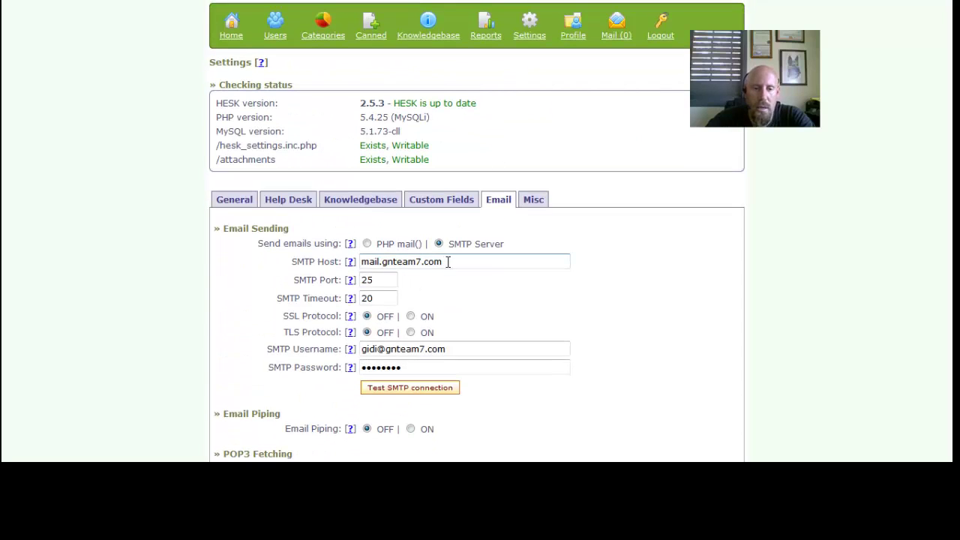
pyautogui.moveTo(450, 262); pyautogui.dragTo(357, 262)
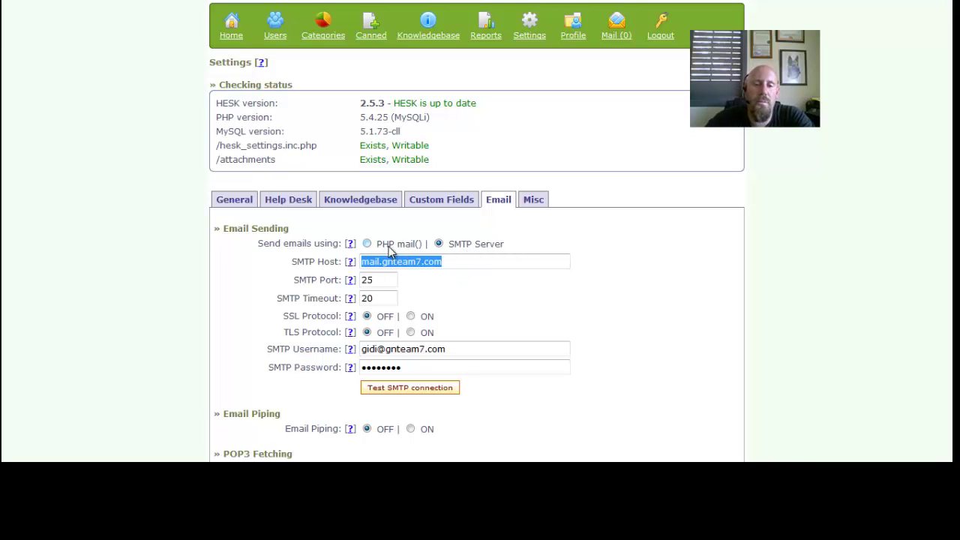
pyautogui.click(455, 284)
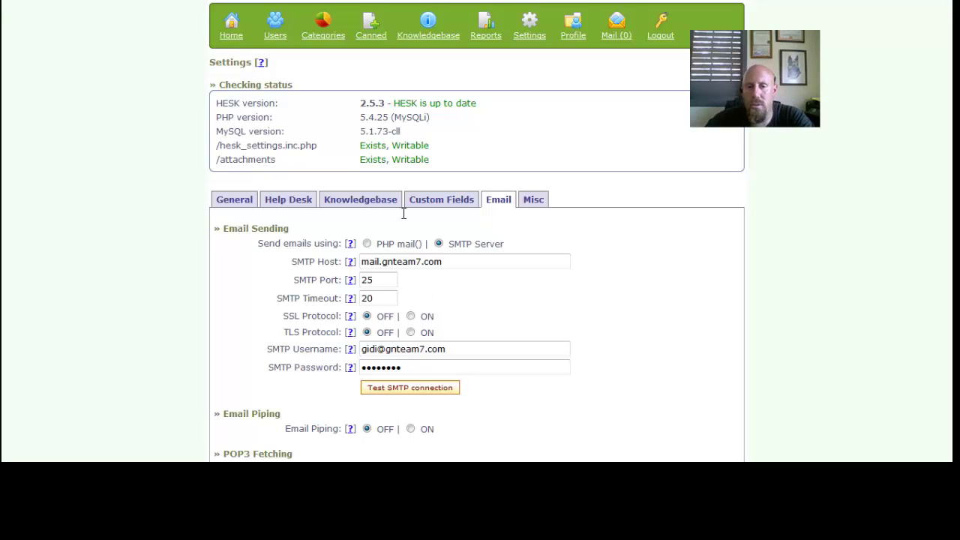
pyautogui.moveTo(450, 262); pyautogui.dragTo(319, 273)
pyautogui.click(578, 36)
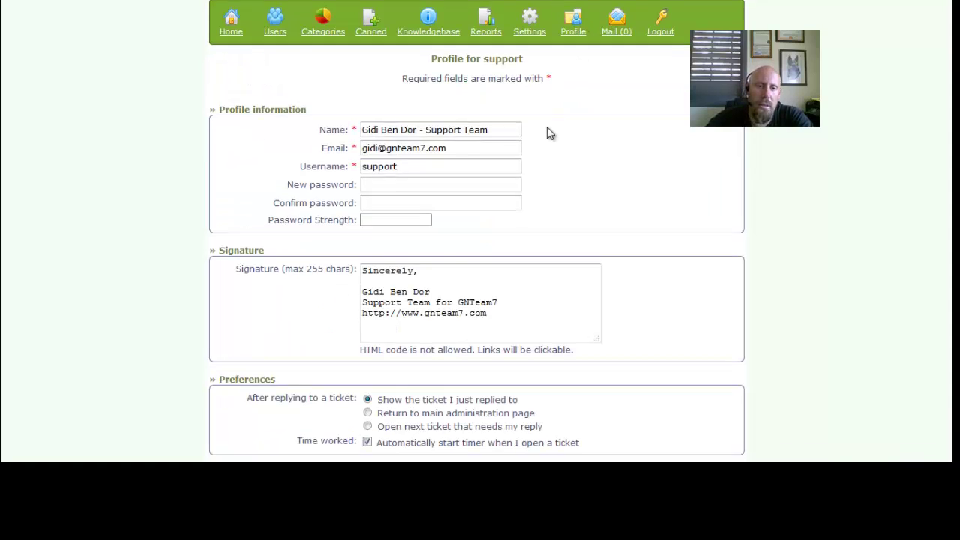
# Scroll the support account's profile and place the cursor in the Signature box.
pyautogui.scroll(-5, 547, 128)
pyautogui.scroll(5, 546, 133)
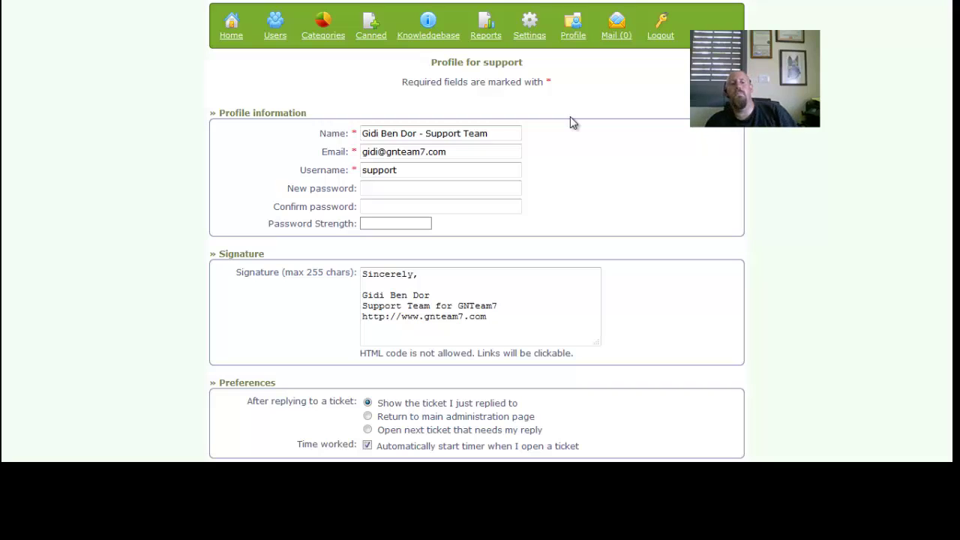
pyautogui.click(363, 295)
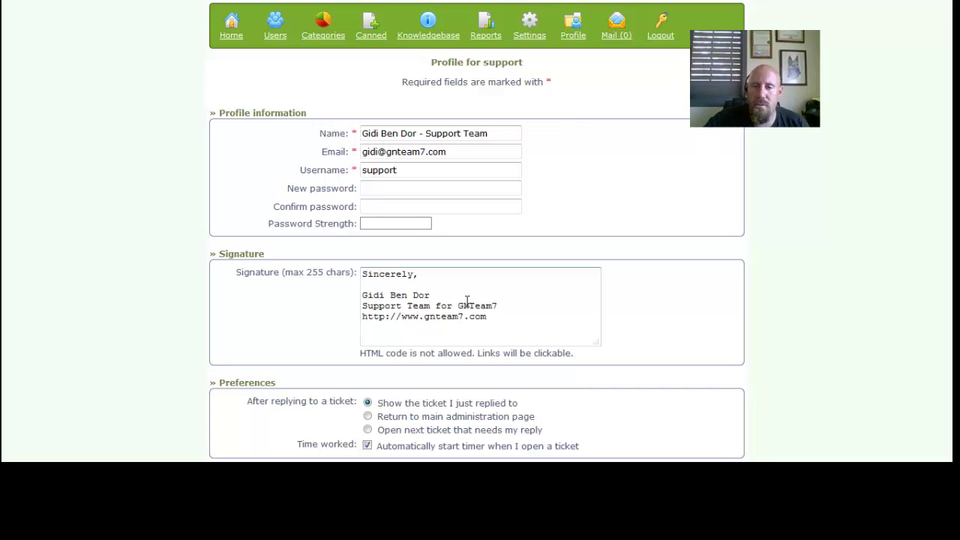
# Open Mail (0) and inspect the To and Mark selected messages dropdowns.
pyautogui.click(618, 44)
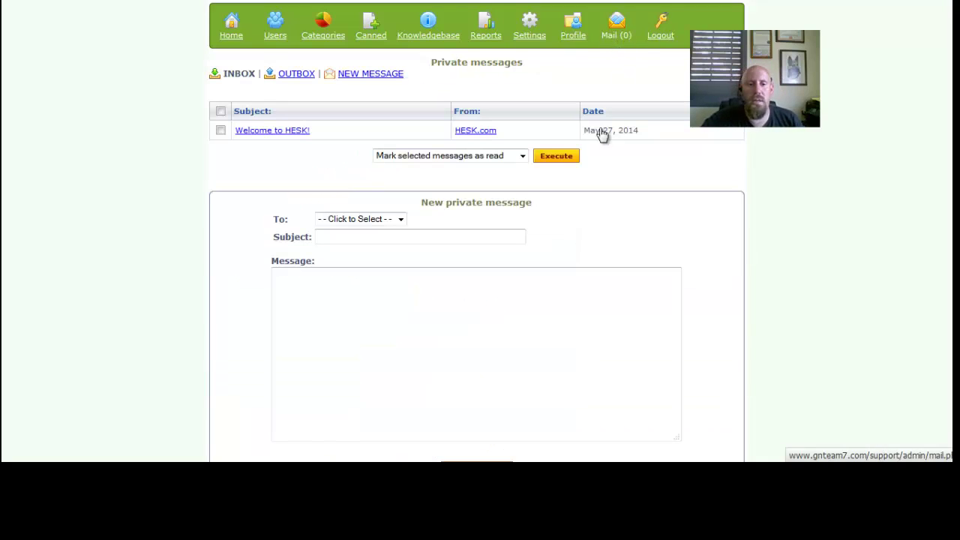
pyautogui.scroll(-3, 424, 191)
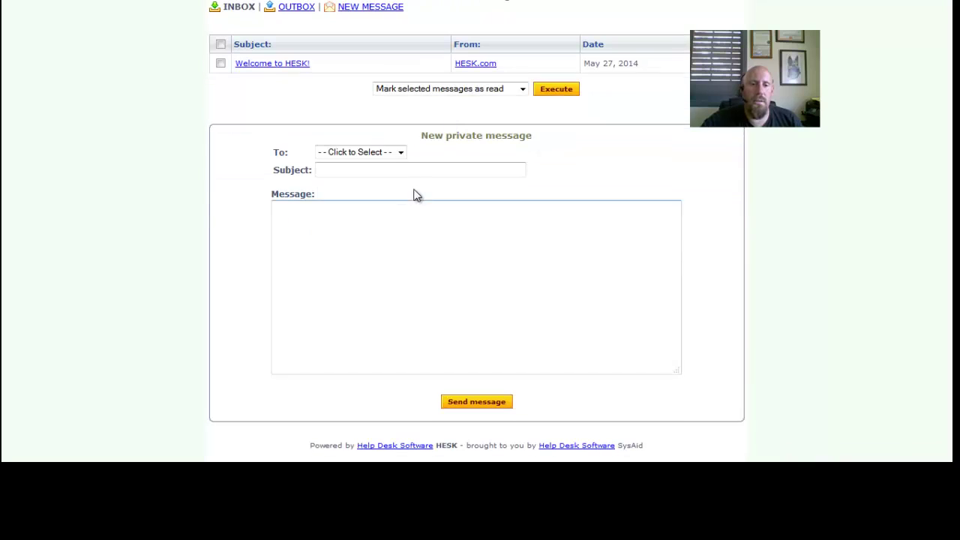
pyautogui.click(402, 152)
pyautogui.click(402, 153)
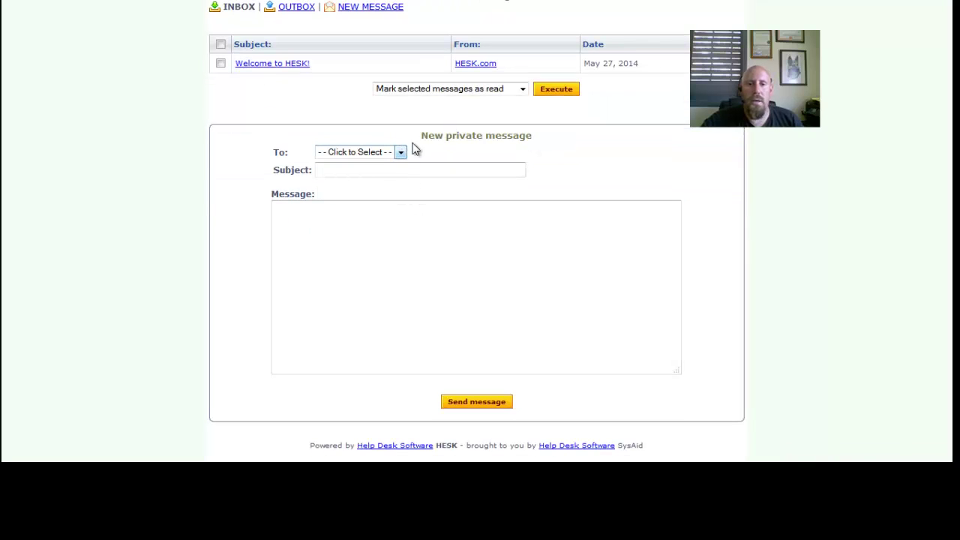
pyautogui.click(524, 90)
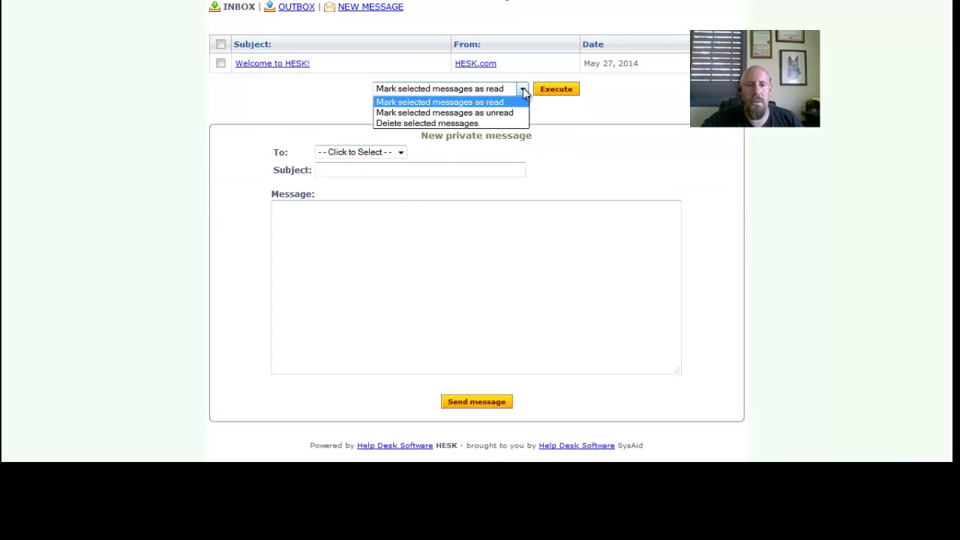
pyautogui.click(524, 90)
pyautogui.scroll(3, 493, 165)
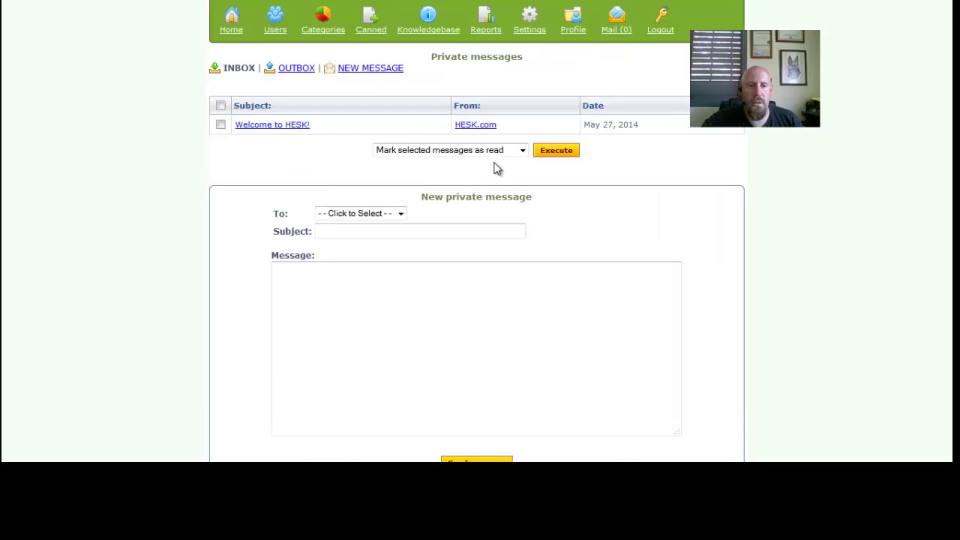
# Check recipients on the NEW MESSAGE form, then return to INBOX and recheck message actions.
pyautogui.click(371, 75)
pyautogui.click(405, 131)
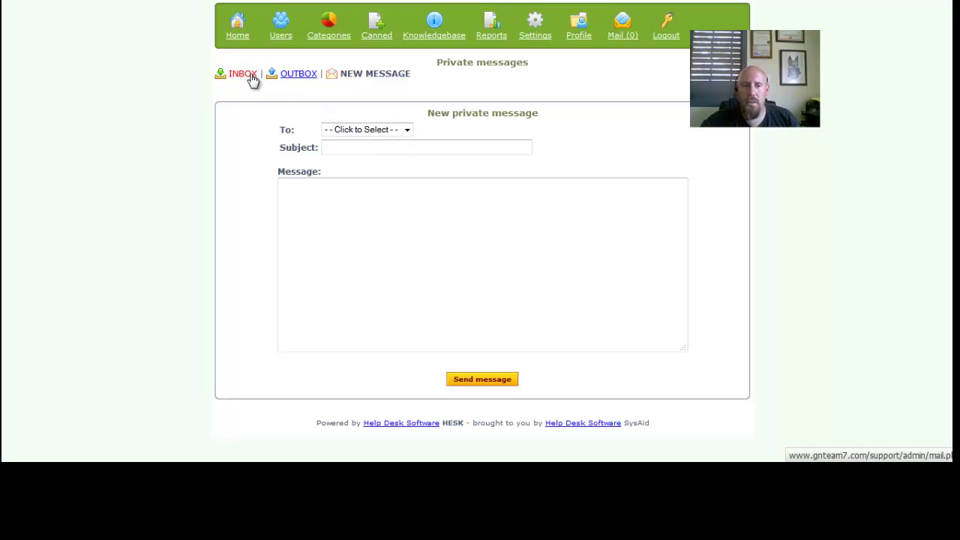
pyautogui.click(251, 75)
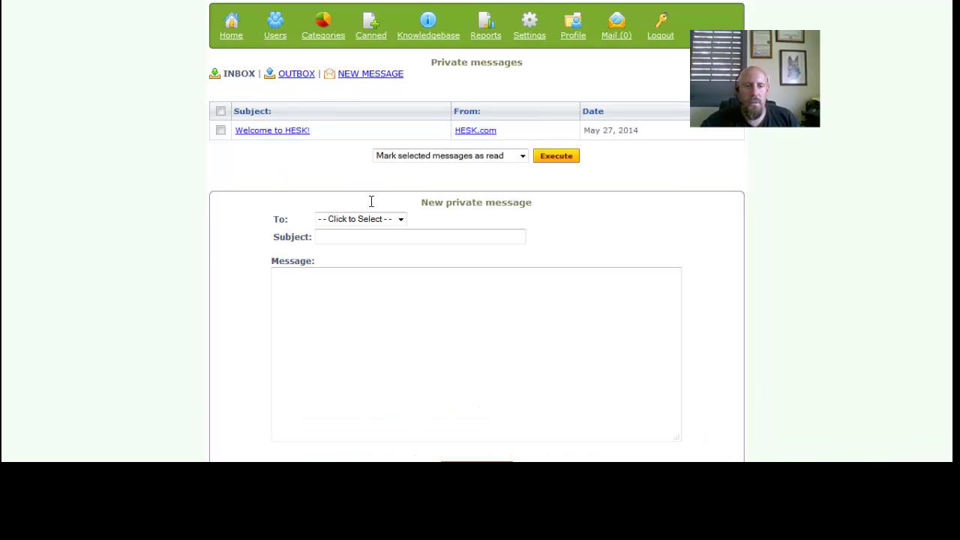
pyautogui.scroll(-2, 370, 203)
pyautogui.scroll(2, 370, 206)
pyautogui.click(500, 157)
pyautogui.click(499, 157)
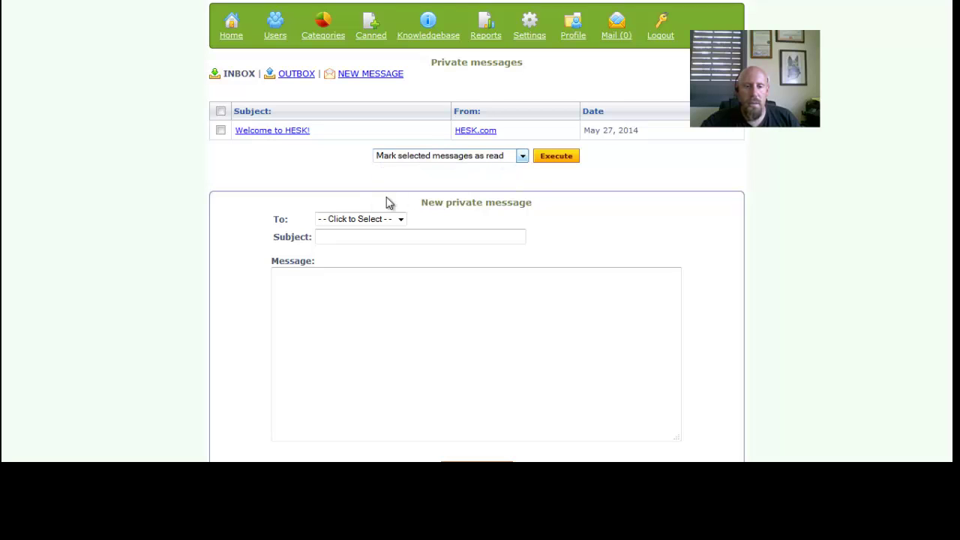
pyautogui.click(391, 219)
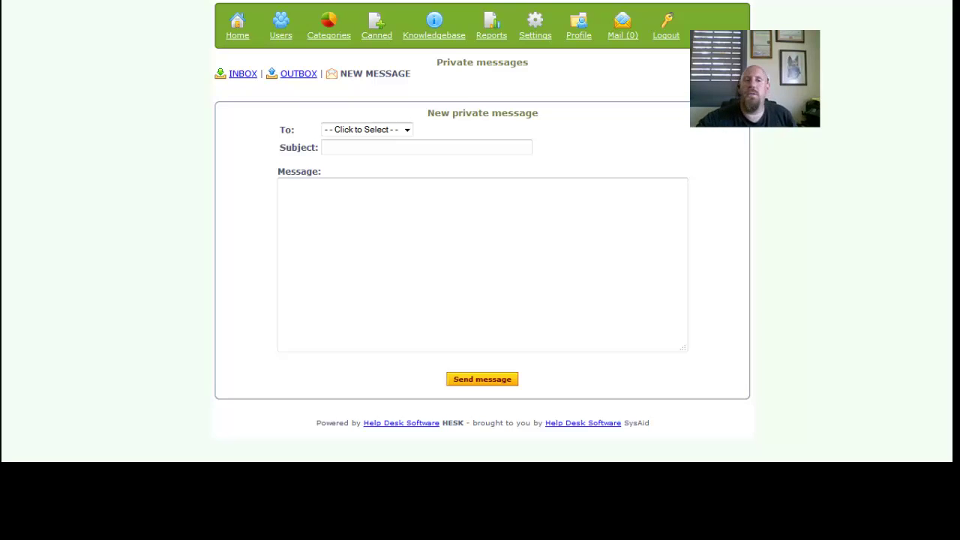
# Return to the help desk Home page.
pyautogui.click(234, 36)
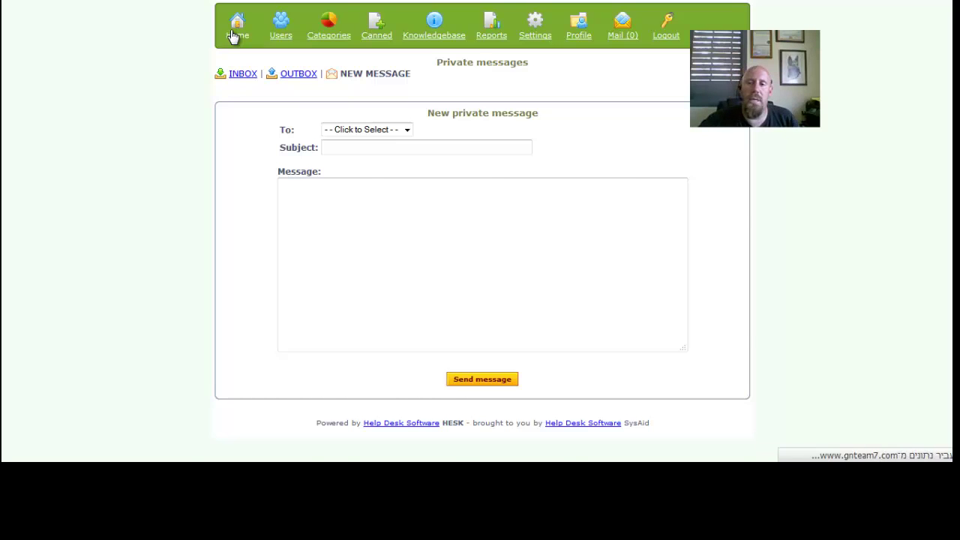